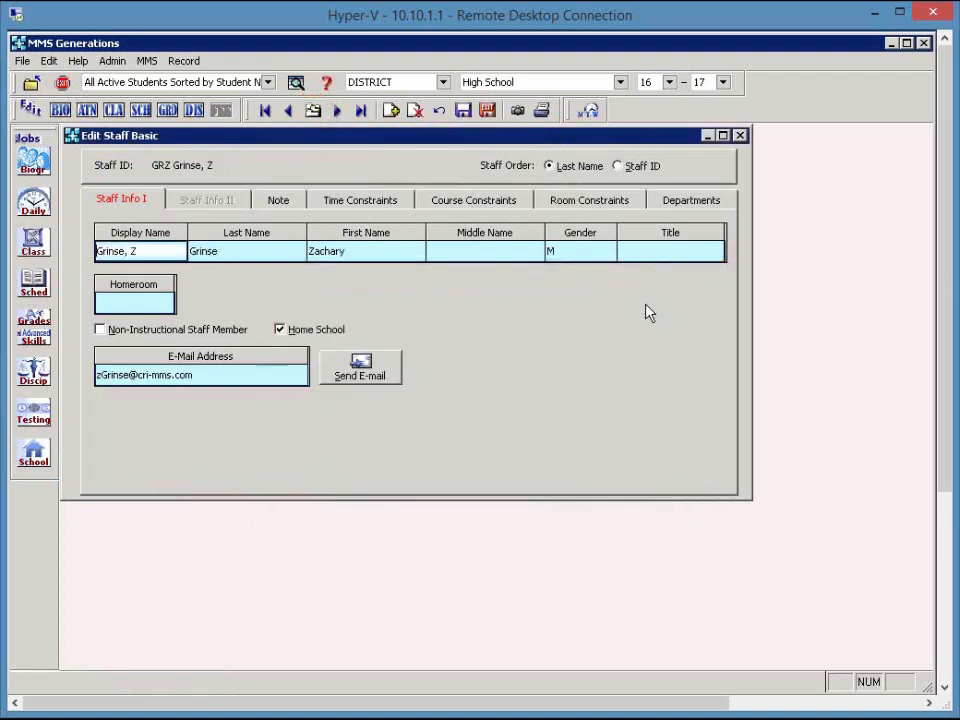
Step: Add a full-year unavailable time to the teacher's time constraints, starting at period 5 and lasting 2 periods
click(366, 203)
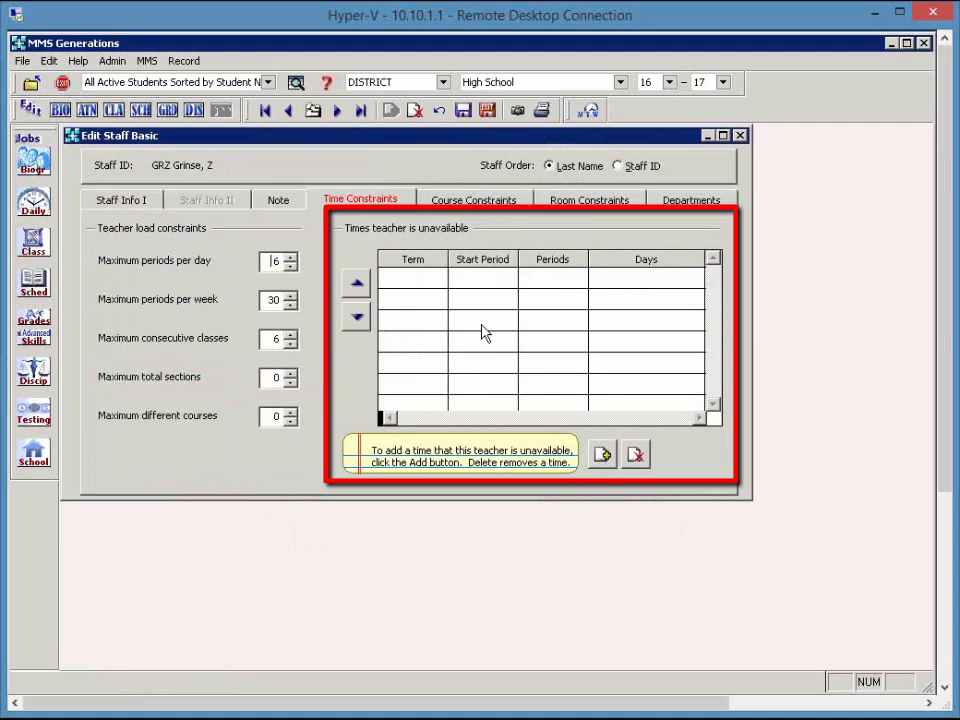
click(603, 455)
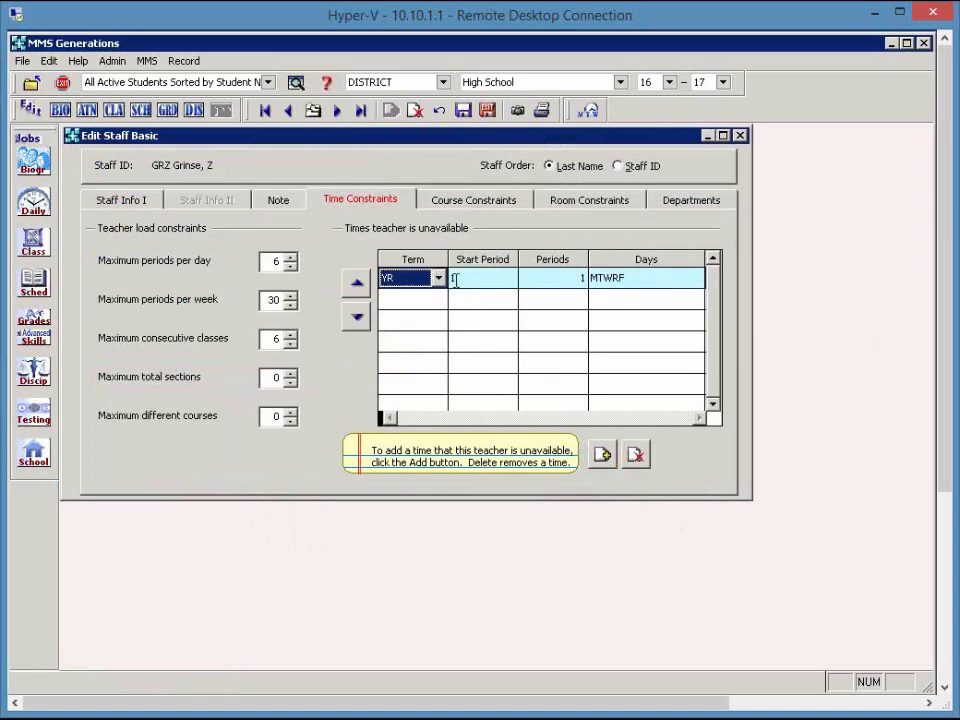
click(502, 279)
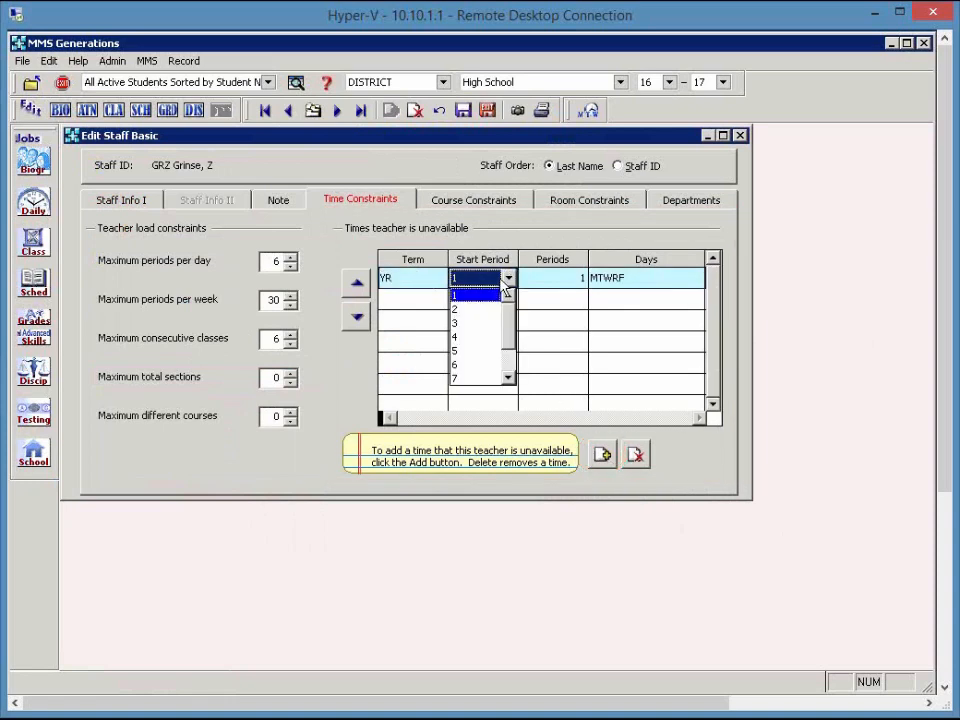
click(498, 351)
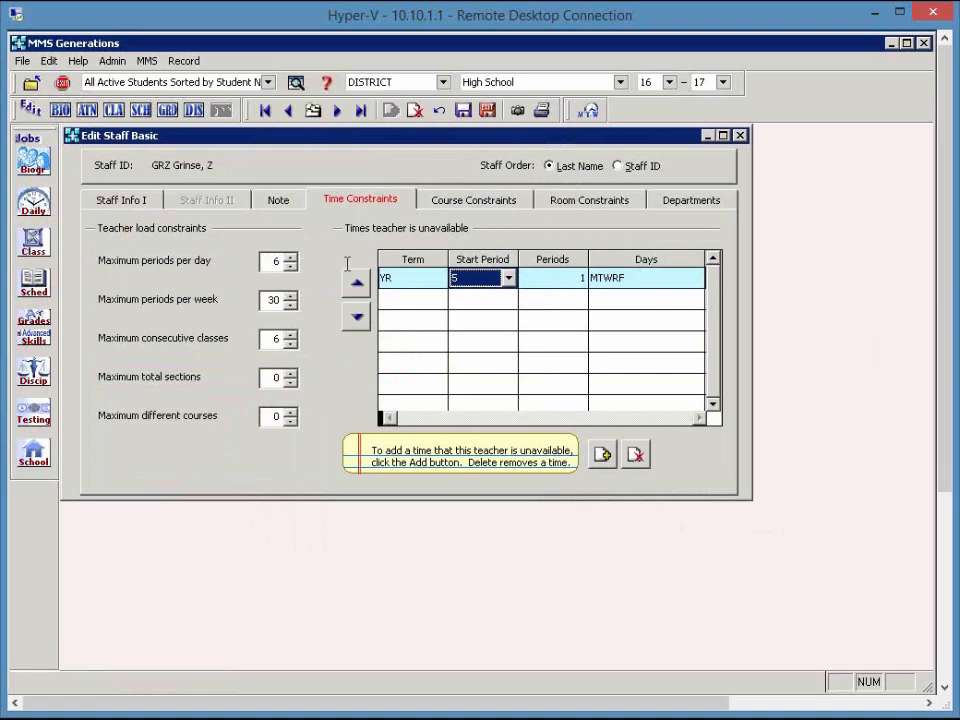
click(582, 274)
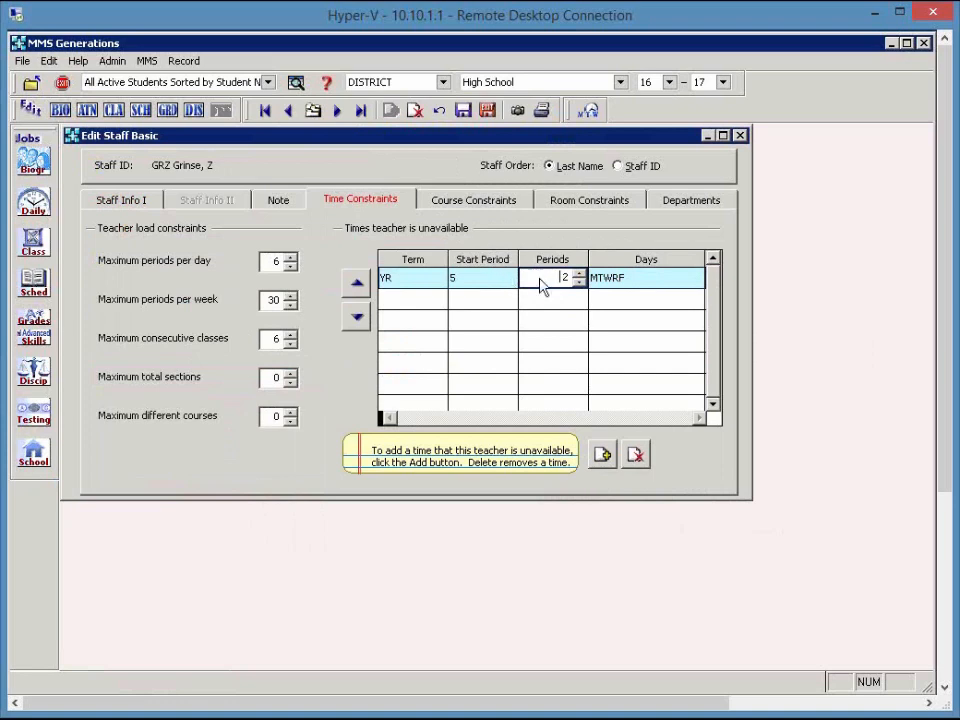
Step: Try adding course 202 World Cultures to the must-teach courses with a maximum of 1 section, and remove it again
click(463, 205)
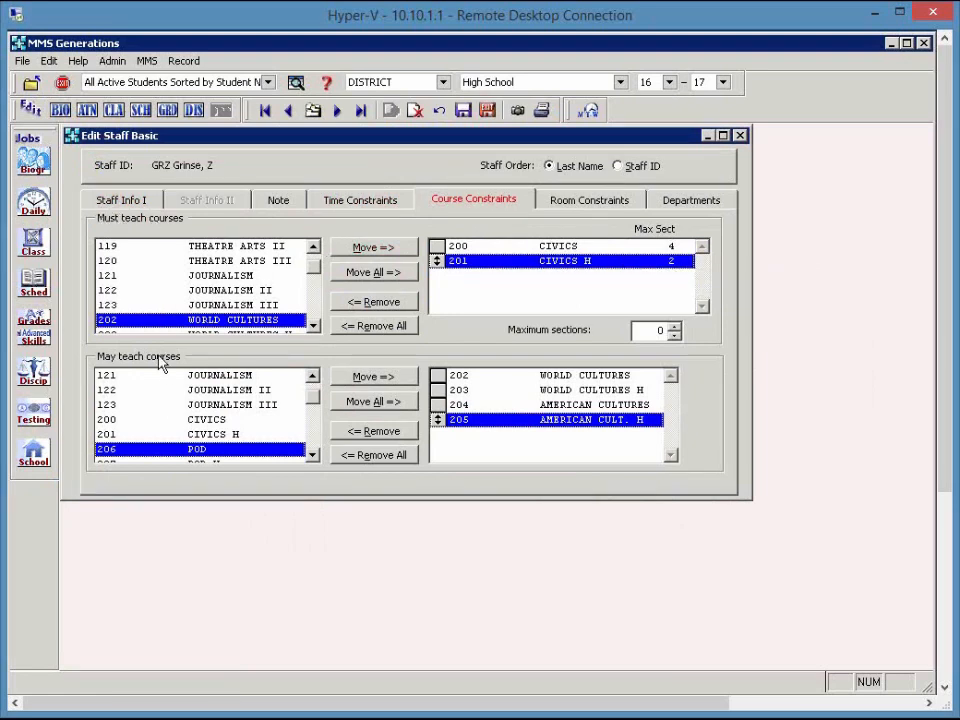
click(373, 247)
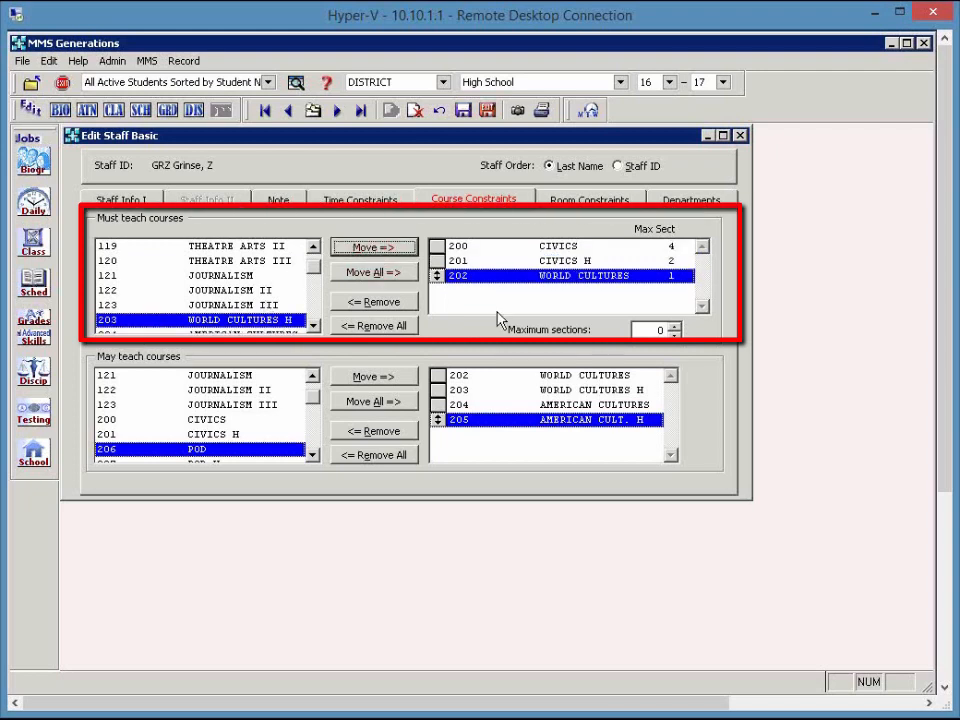
right_click(659, 283)
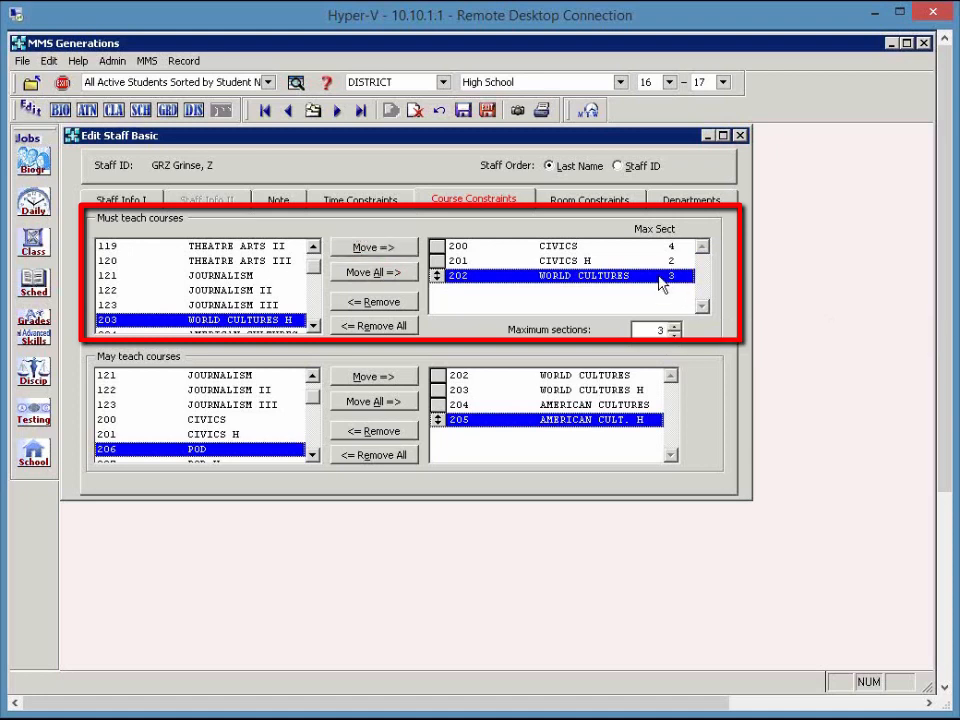
click(674, 335)
click(674, 335)
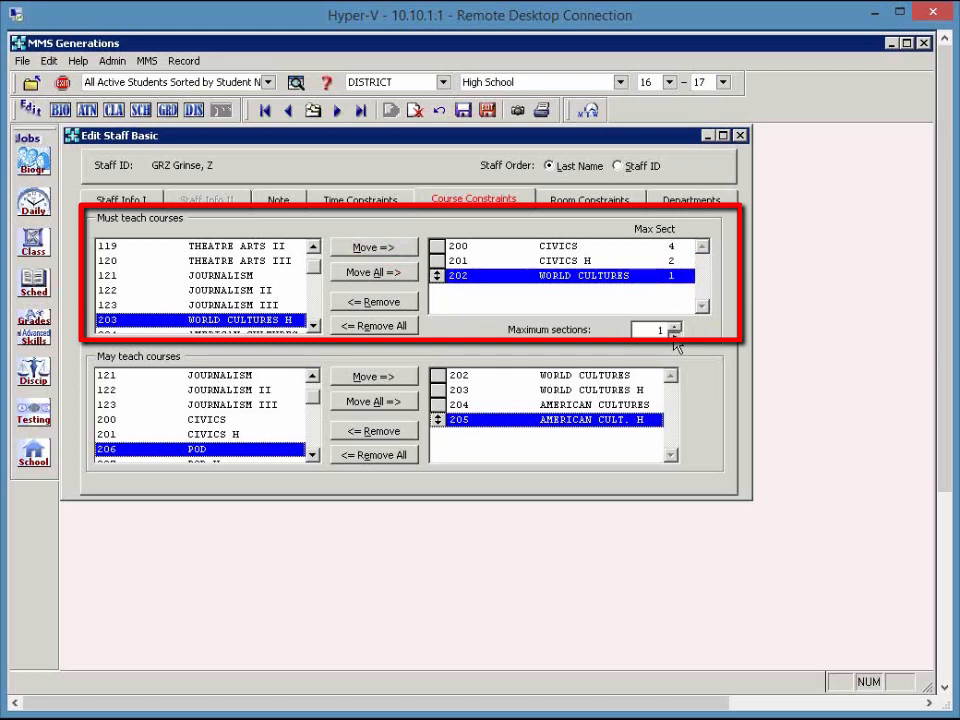
click(412, 304)
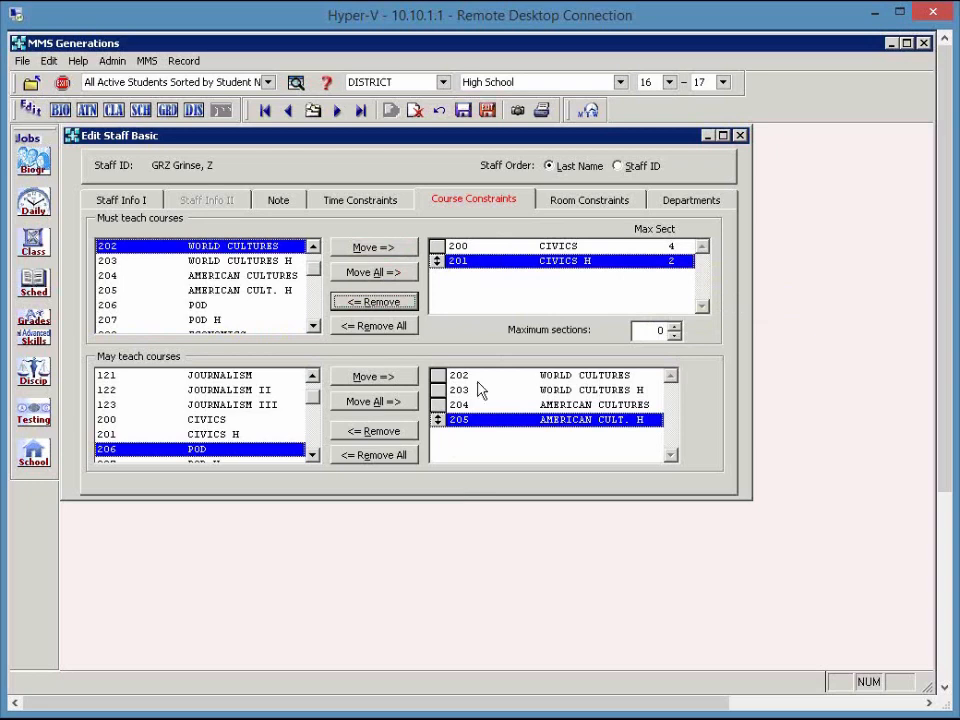
Step: In the teacher's room constraints, move room 202 ahead of room 201 in the list of allowed rooms
click(618, 204)
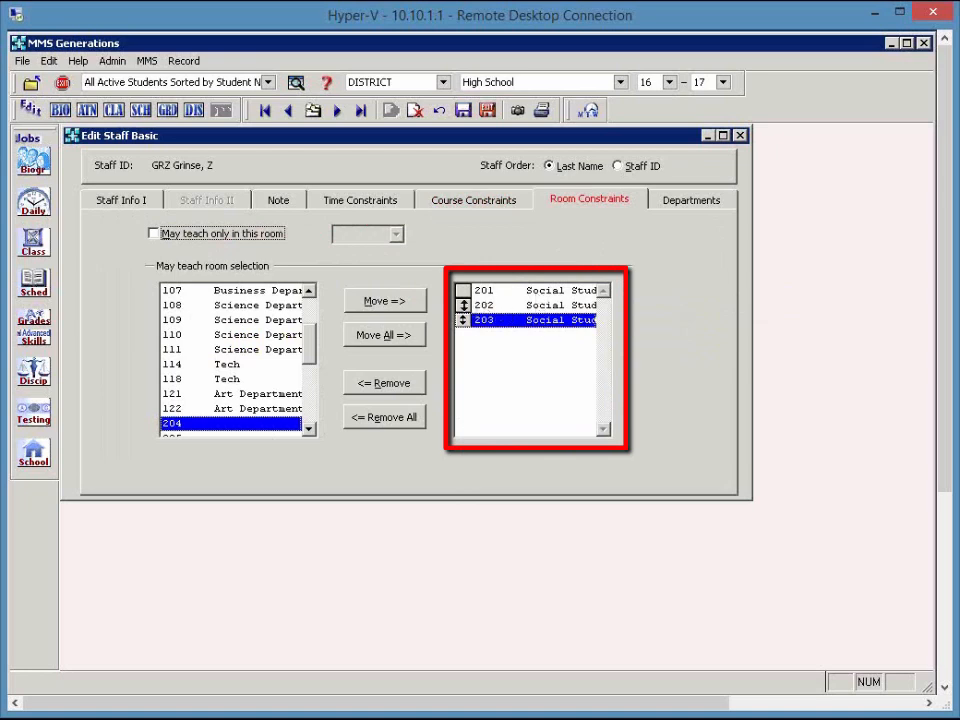
click(463, 305)
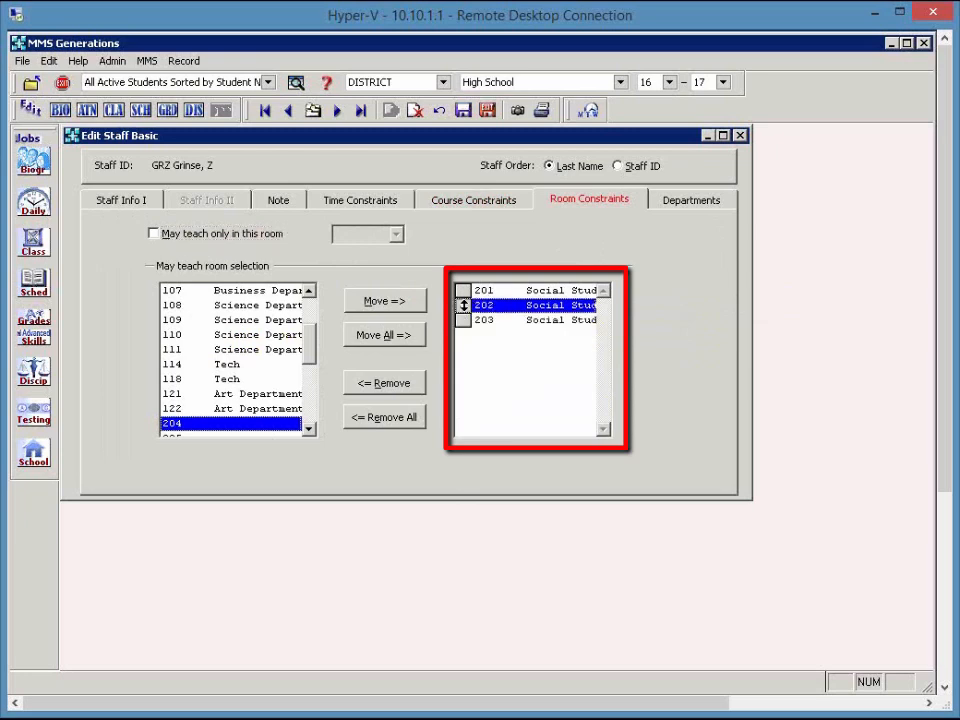
drag(463, 305, 463, 290)
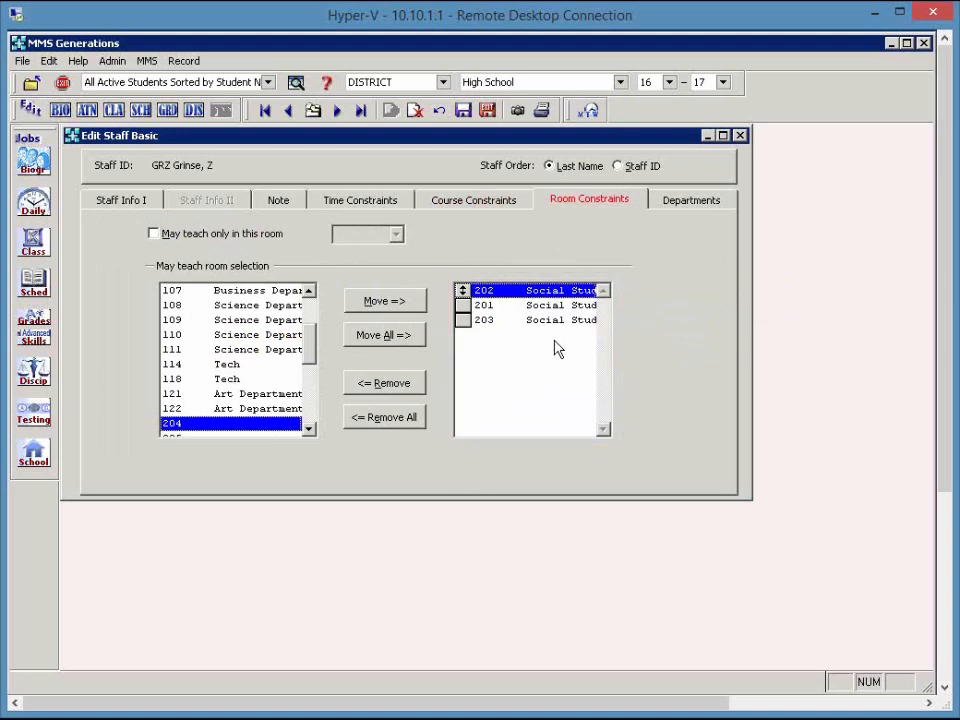
Step: Show the teacher's department selection and highlight Science among the available departments
click(680, 211)
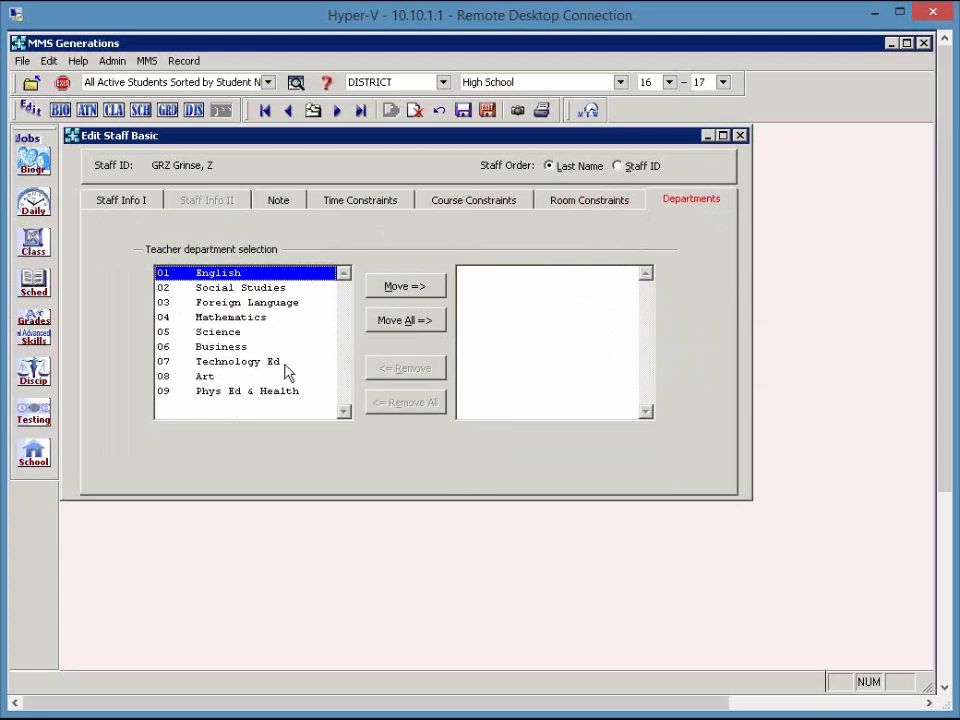
click(261, 336)
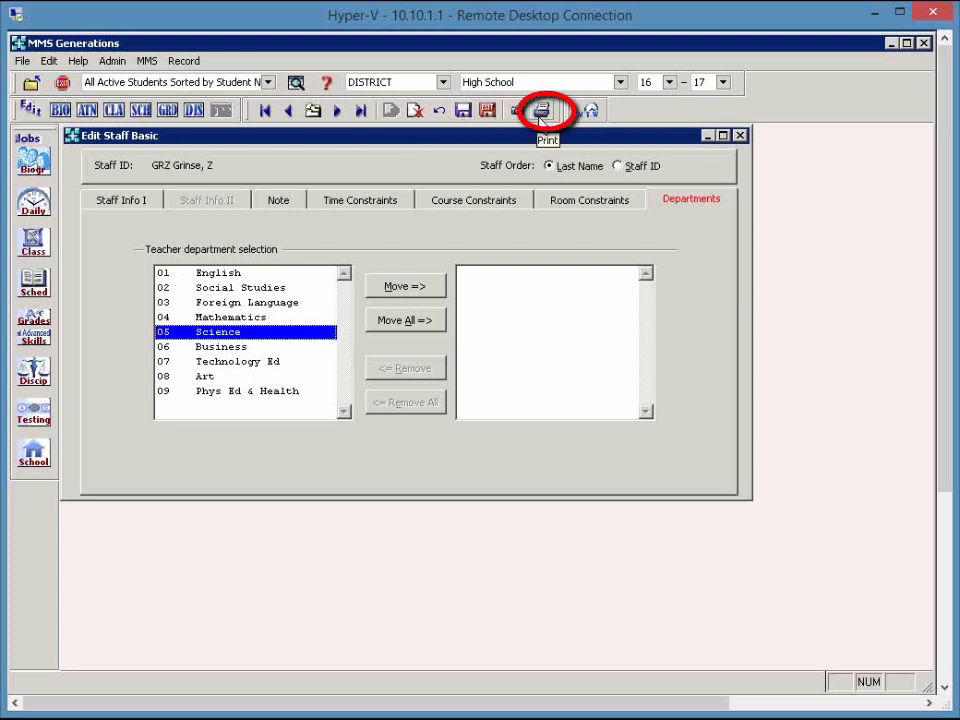
Step: Open the Staff Listings reports and choose the Teacher Scheduling Constraints Listing as the report to print
click(541, 112)
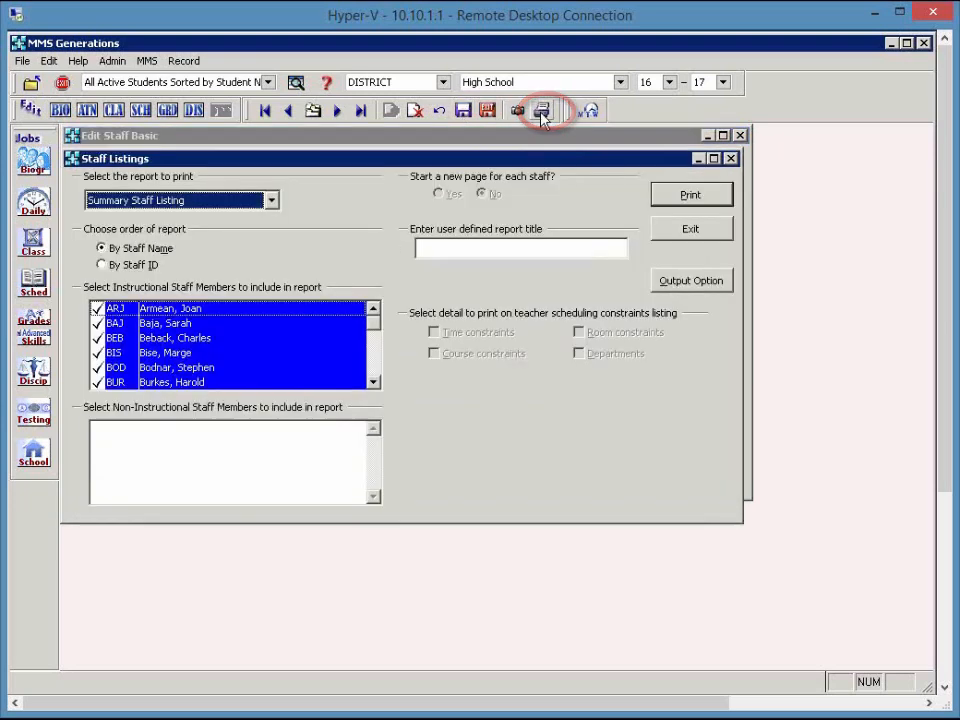
click(33, 452)
mouse_move(150, 629)
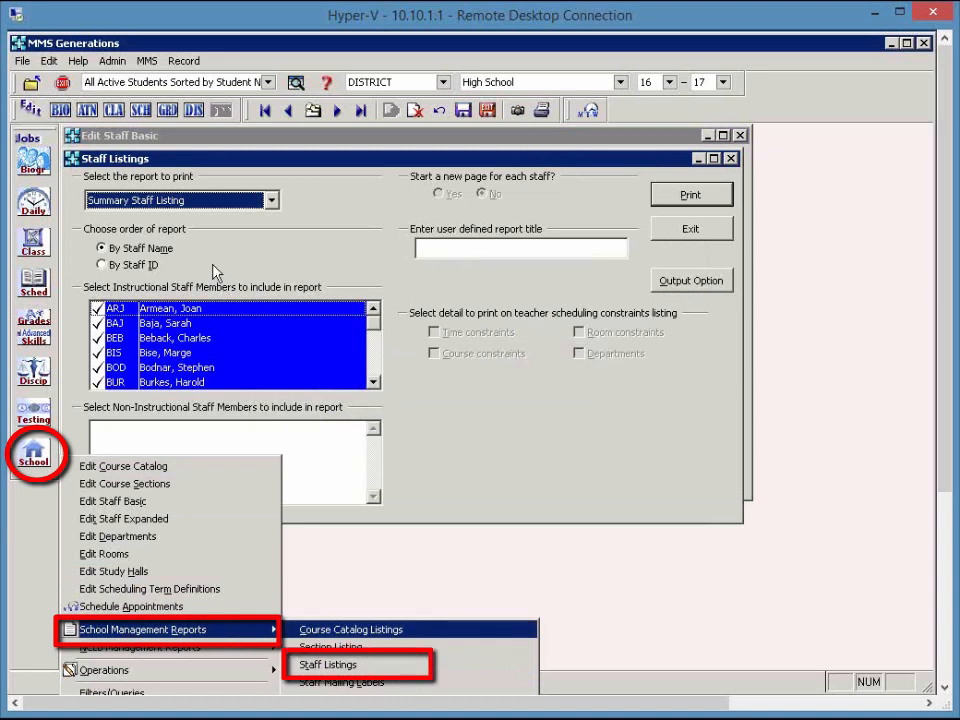
click(200, 205)
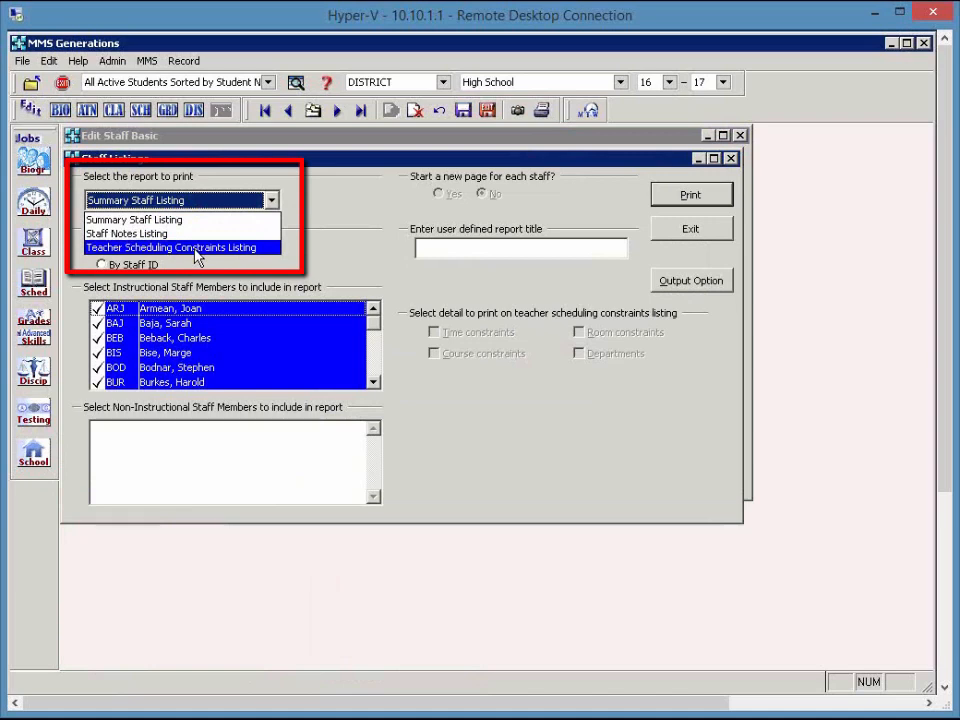
click(196, 248)
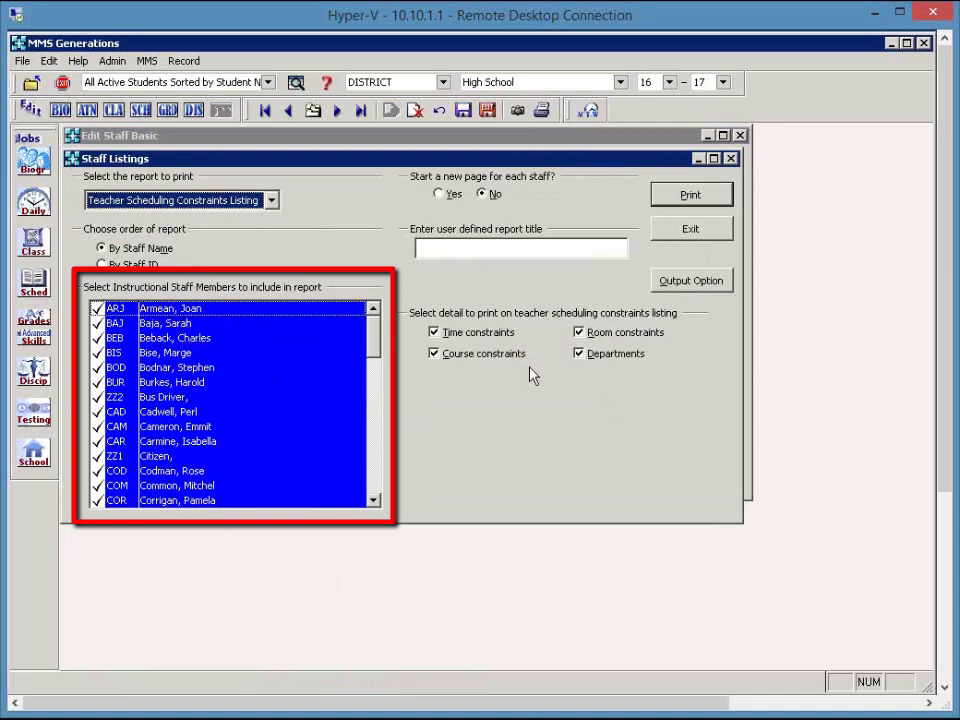
Step: Set the report to start a new page for each staff member and include only the teacher being edited
click(451, 196)
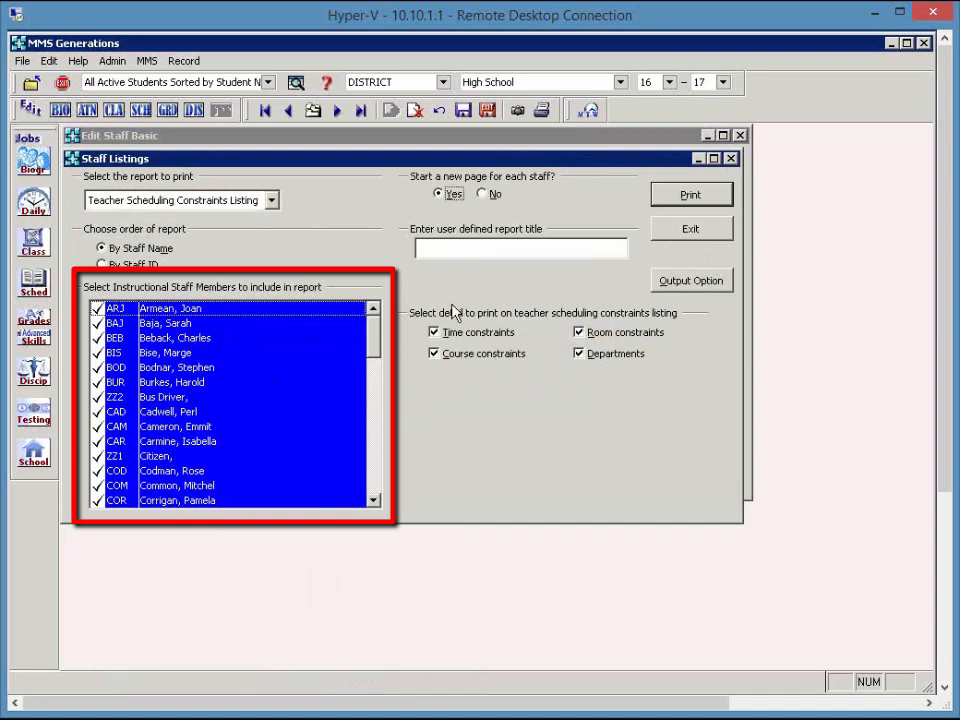
click(378, 421)
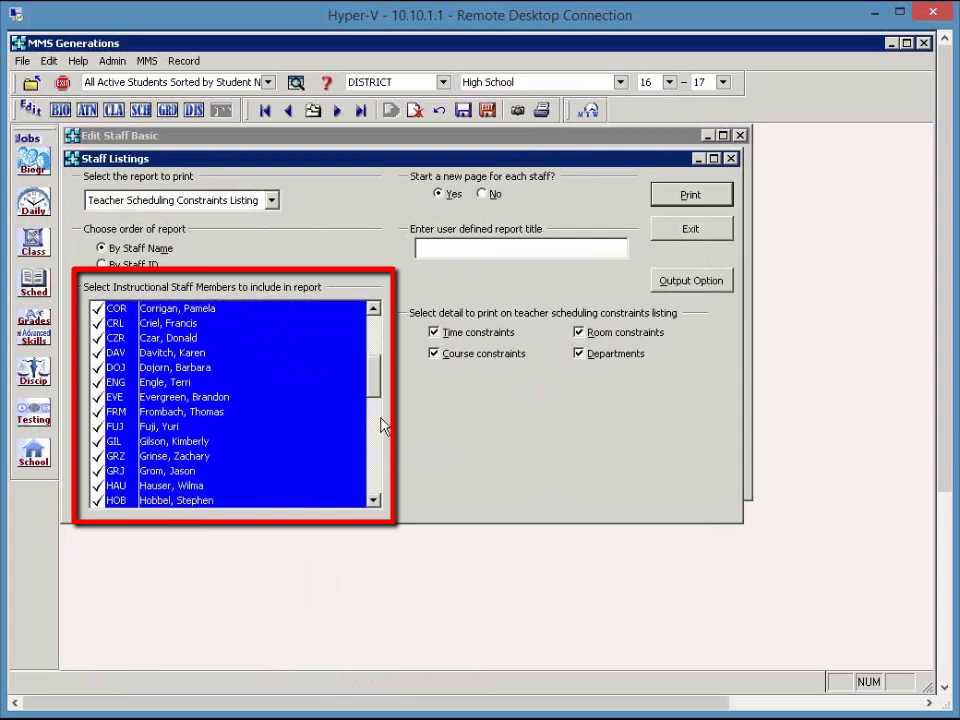
click(211, 458)
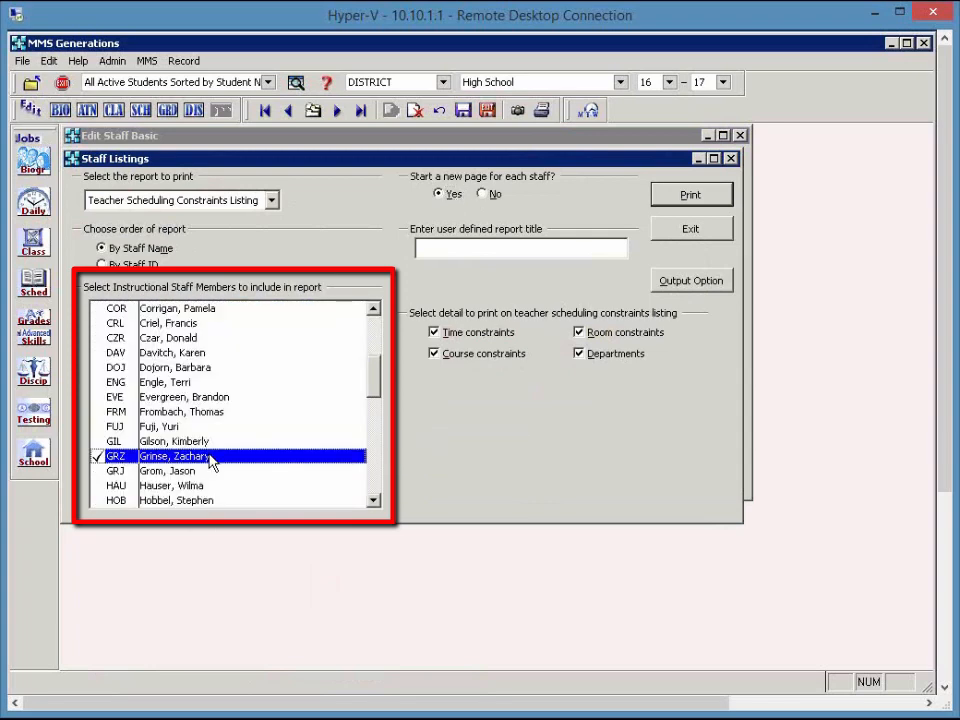
Step: Preview the constraints report full size, review the teacher's listed constraints, and close both the preview and the Staff Listings window
click(679, 198)
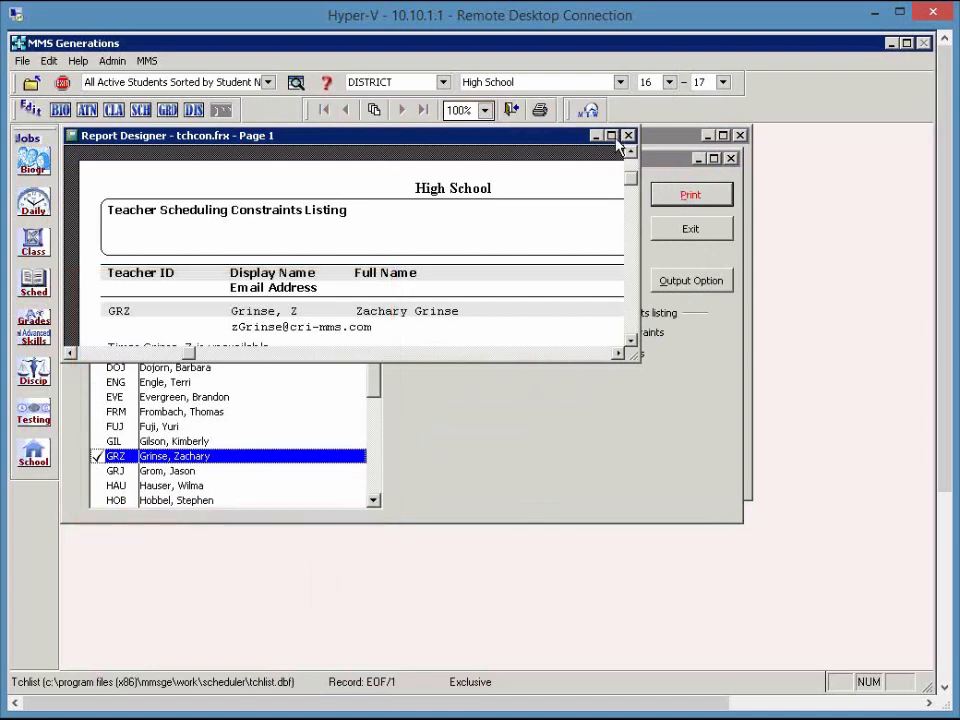
click(612, 136)
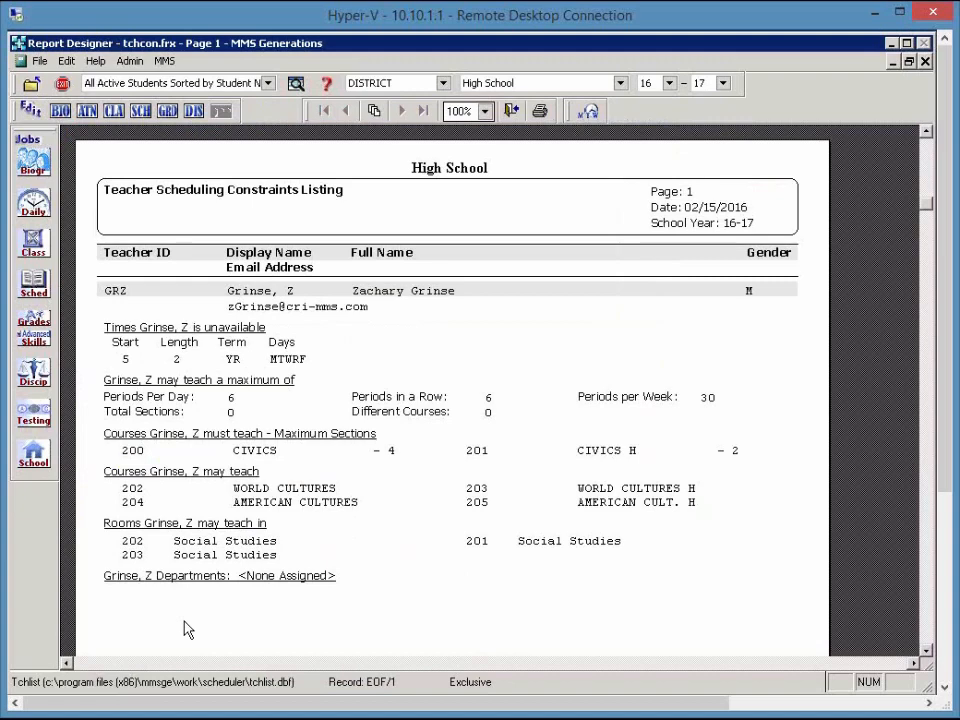
click(512, 110)
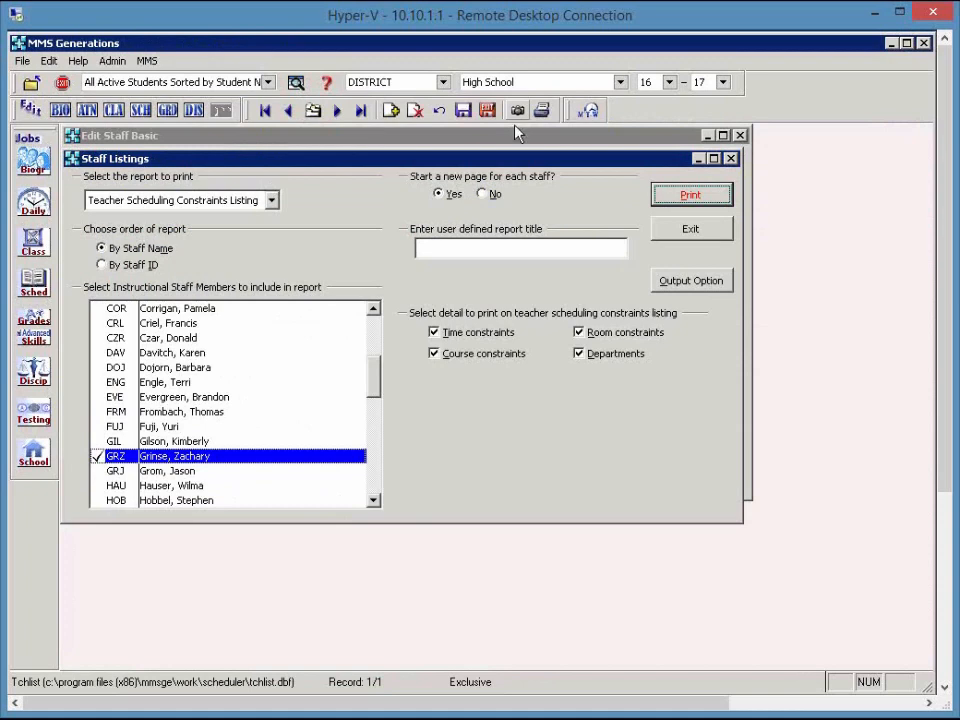
click(689, 230)
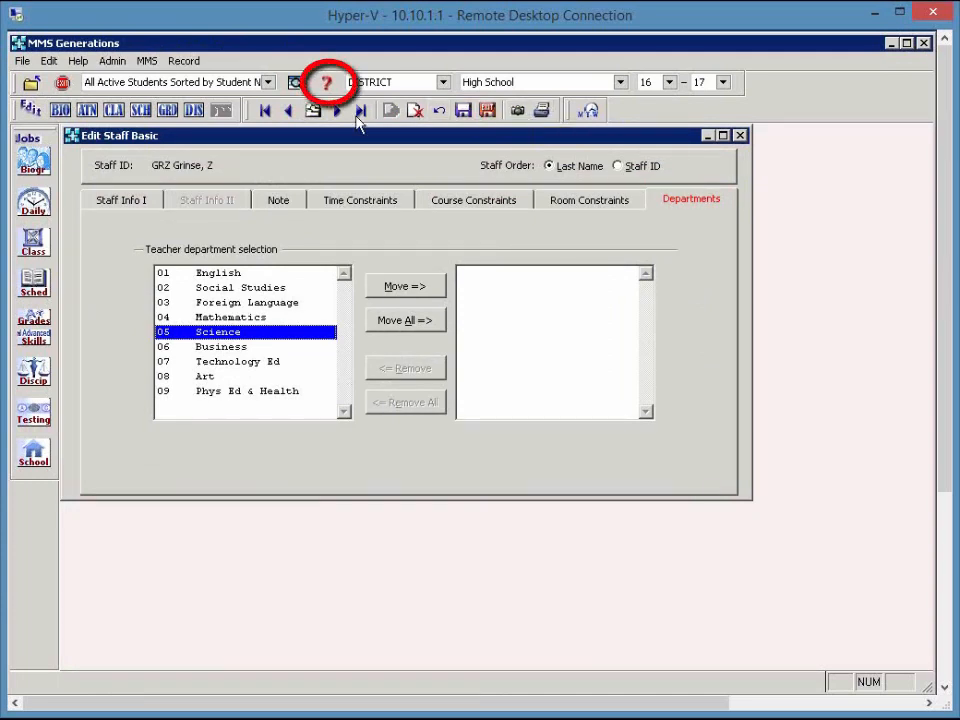
Step: Look up the help topics on the Time Constraints and Course Constraints tabs of Edit Staff Basic/Expanded
click(324, 86)
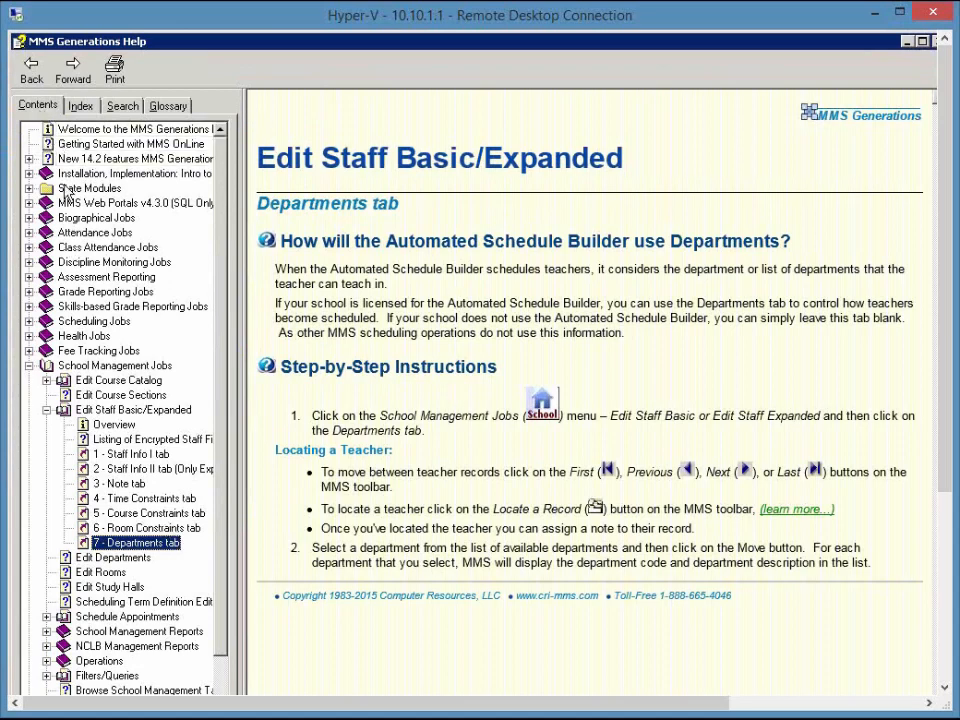
click(140, 497)
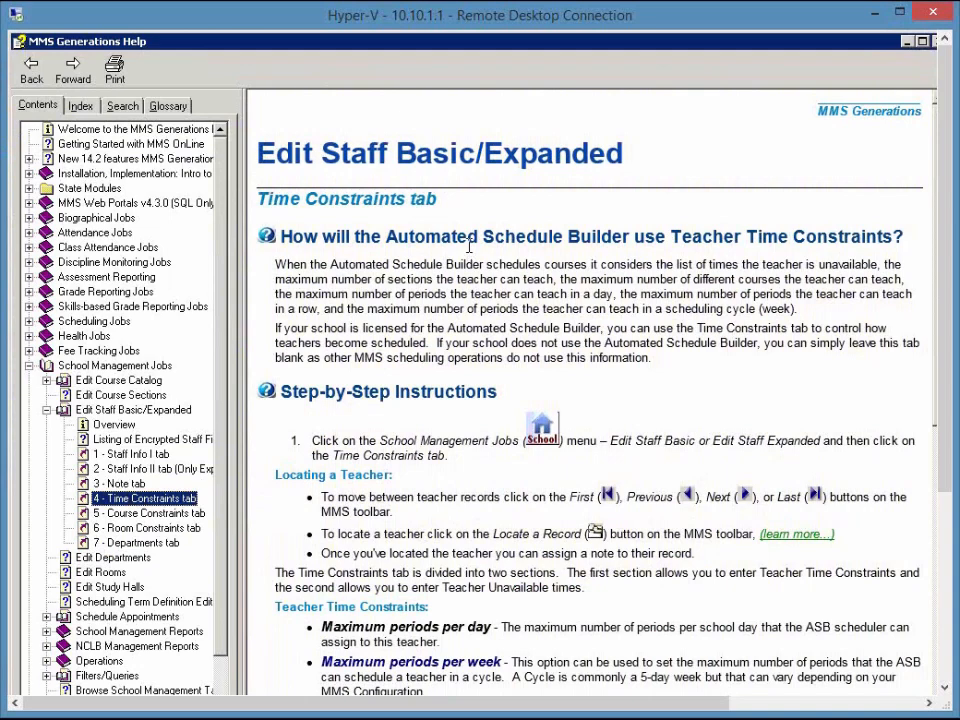
click(158, 514)
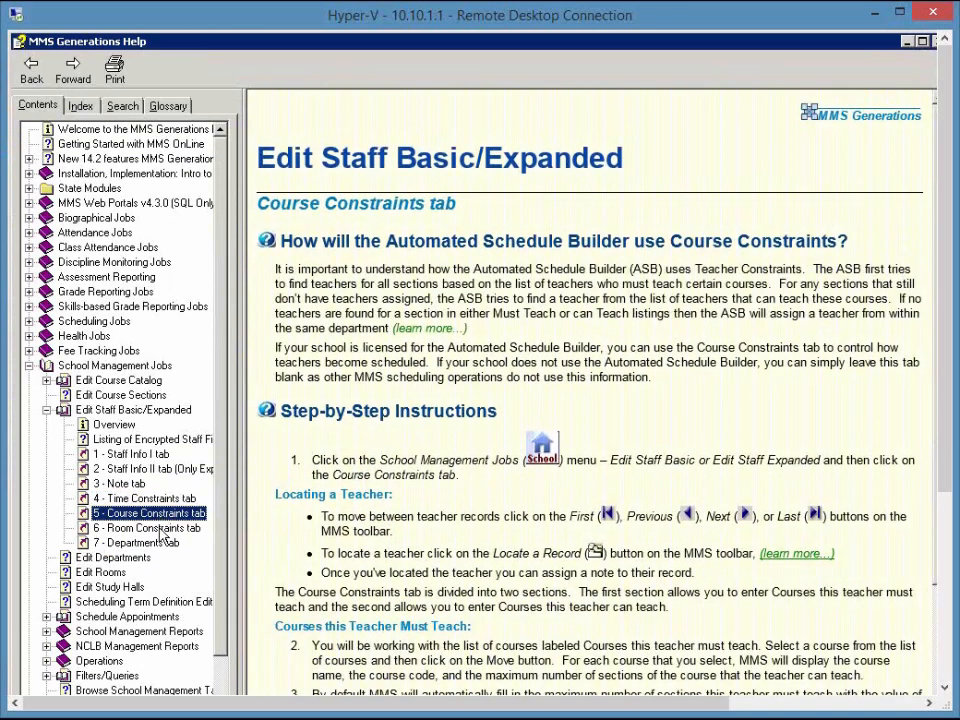